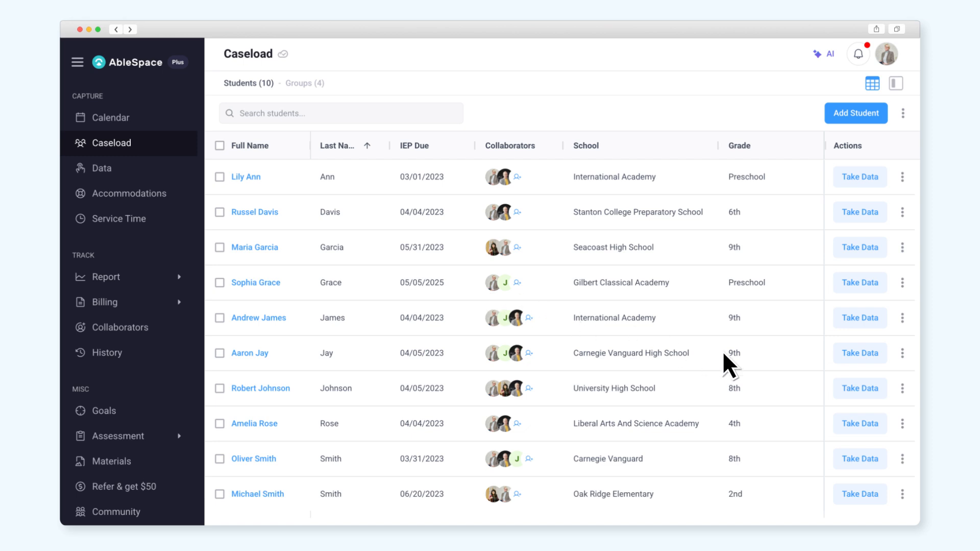
Step: Open Take Data for the 8th-grade University High School student on the caseload
{"action": "left_click", "coordinate": [860, 389]}
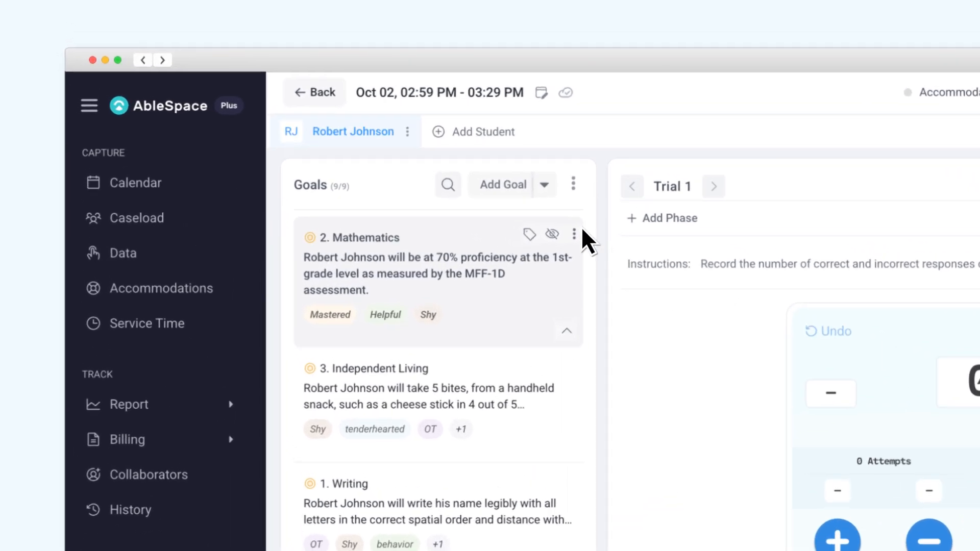
Step: Begin adding a new goal for the student from the data-taking page
{"action": "left_click", "coordinate": [513, 186]}
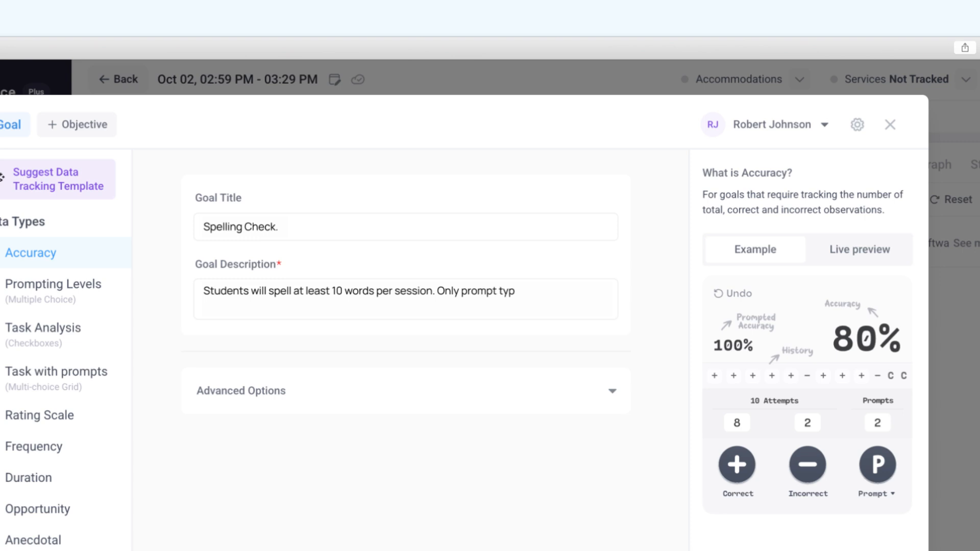
Step: Preview Spelling Check with one correct, incorrect and prompted trial (50%), then switch to Prompting Levels
{"action": "left_click", "coordinate": [860, 249]}
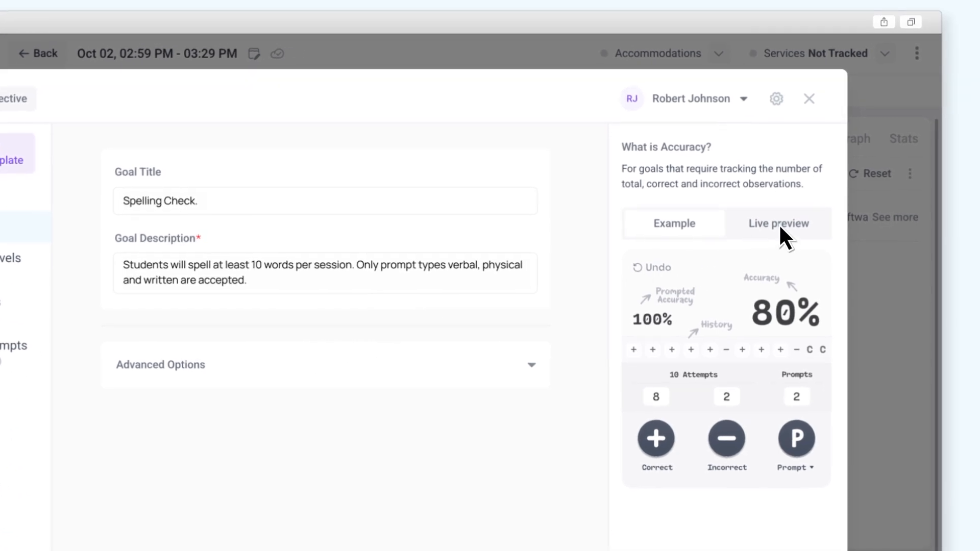
{"action": "left_click", "coordinate": [657, 398]}
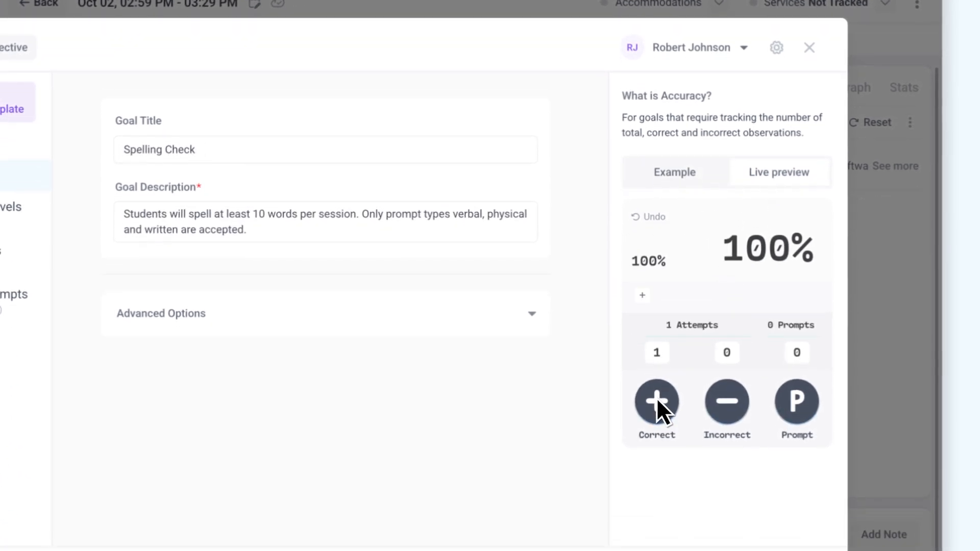
{"action": "left_click", "coordinate": [728, 398]}
{"action": "left_click", "coordinate": [800, 399]}
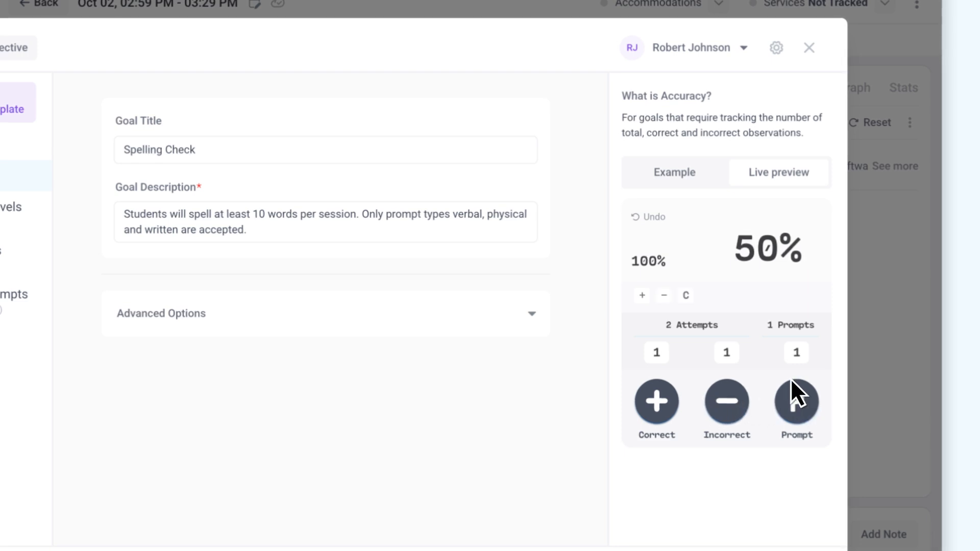
{"action": "left_click_drag", "start_coordinate": [729, 244], "coordinate": [777, 244]}
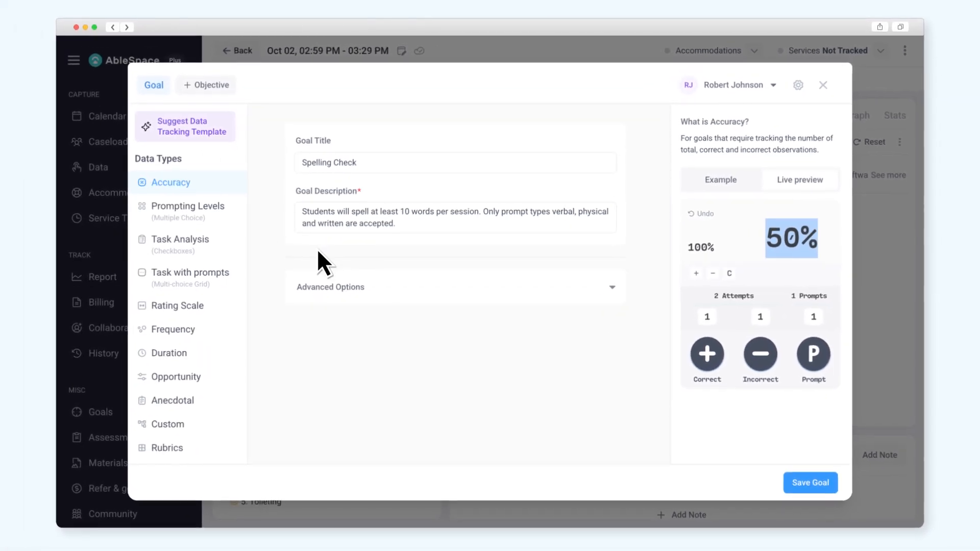
{"action": "left_click", "coordinate": [196, 209]}
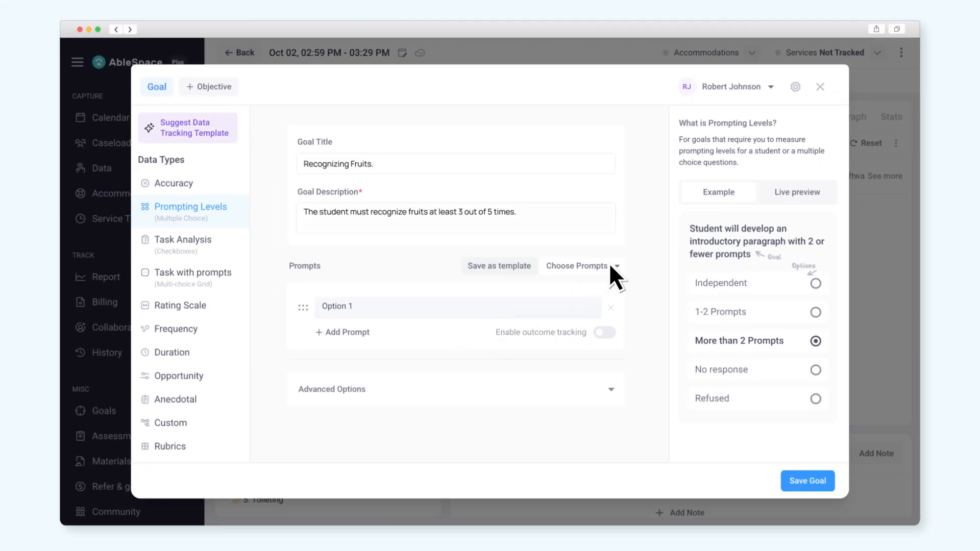
Step: Bring up the Choose Prompts options for the Recognizing Fruits goal
{"action": "left_click", "coordinate": [611, 266]}
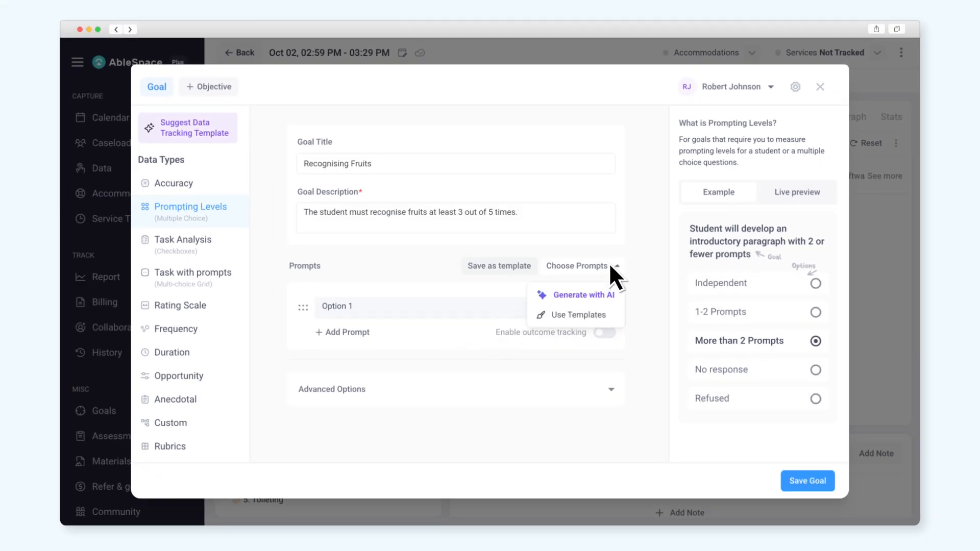
Step: Insert the AI-generated SET 2 prompts below Option 1 and enable pass/fail outcome tracking
{"action": "left_click", "coordinate": [579, 295]}
{"action": "left_click", "coordinate": [540, 383]}
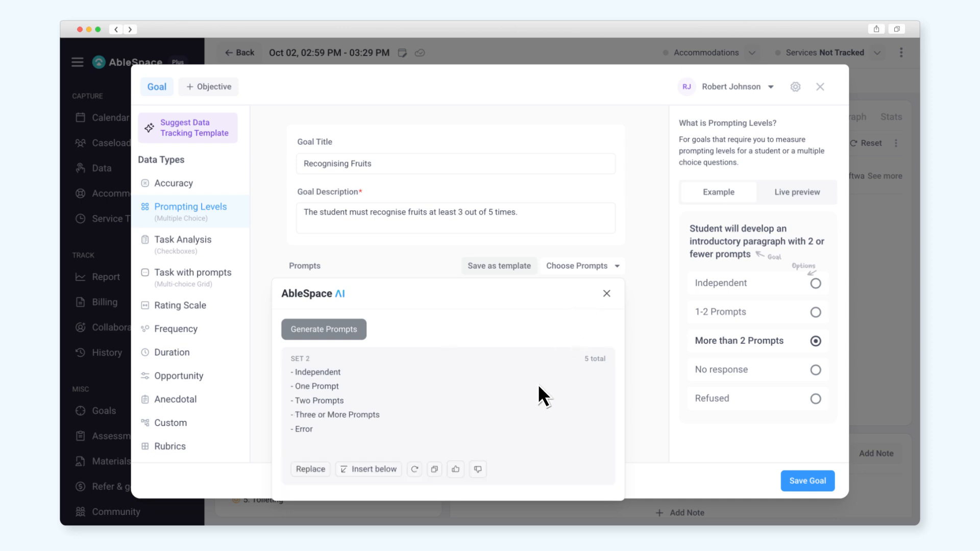
{"action": "left_click", "coordinate": [370, 473]}
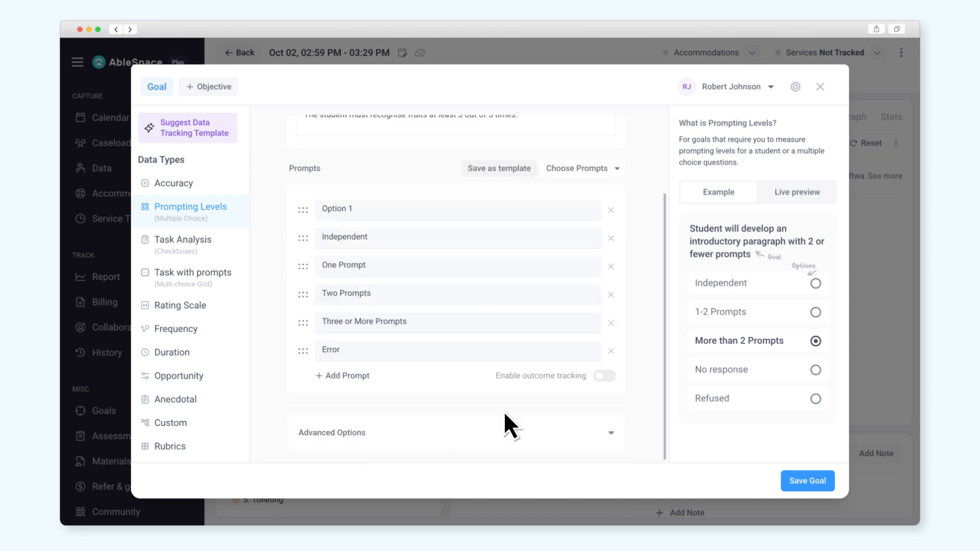
{"action": "left_click", "coordinate": [605, 377]}
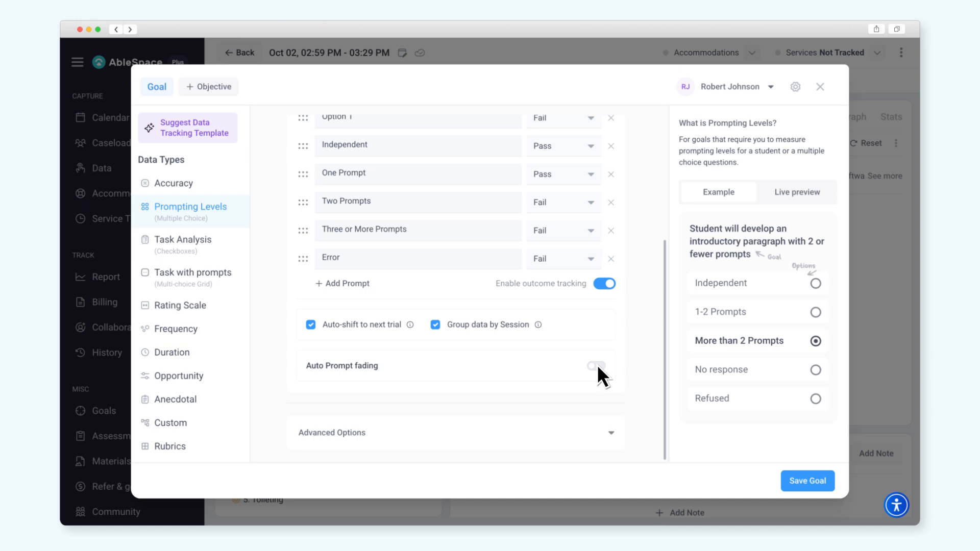
Step: Review auto prompt fading settings unchanged, preview the prompt options, and switch to Task Analysis
{"action": "left_click", "coordinate": [596, 365]}
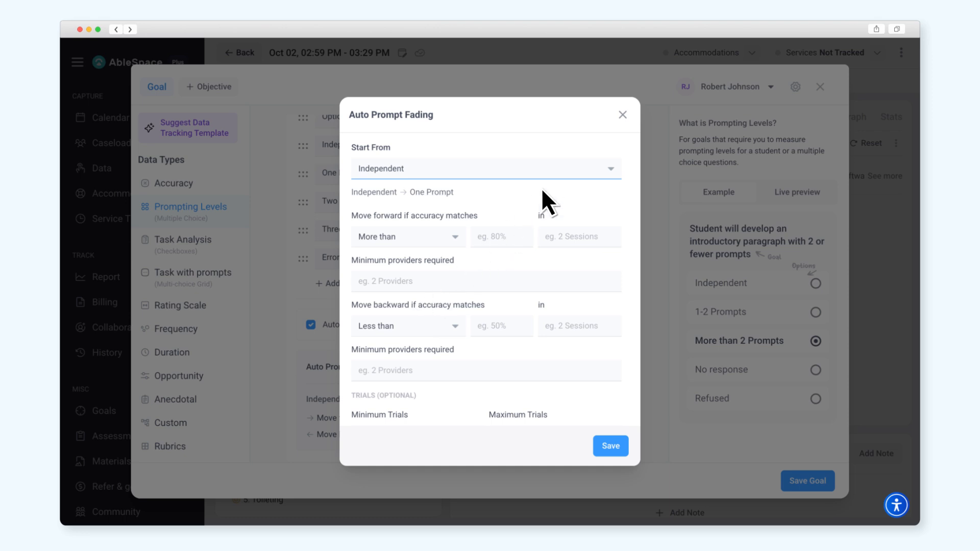
{"action": "left_click", "coordinate": [622, 114]}
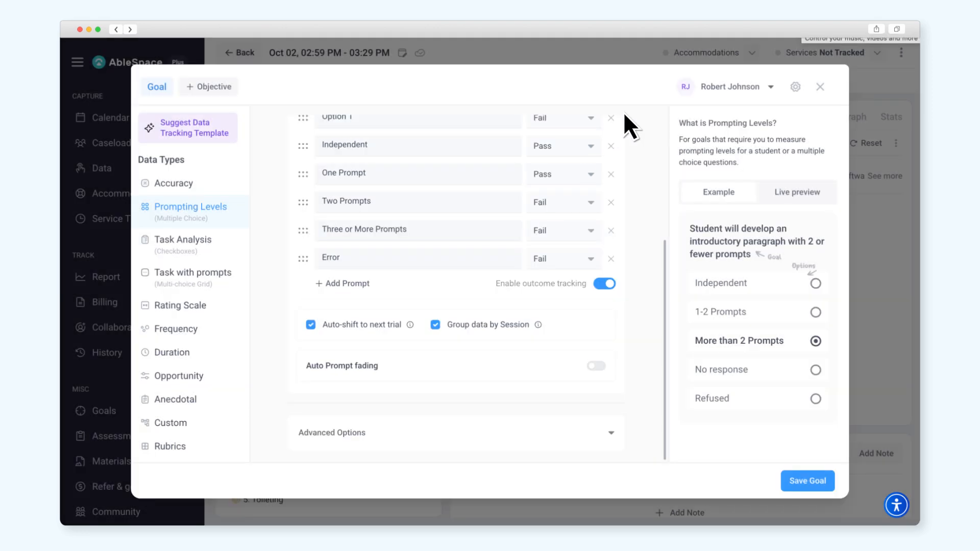
{"action": "left_click", "coordinate": [797, 192]}
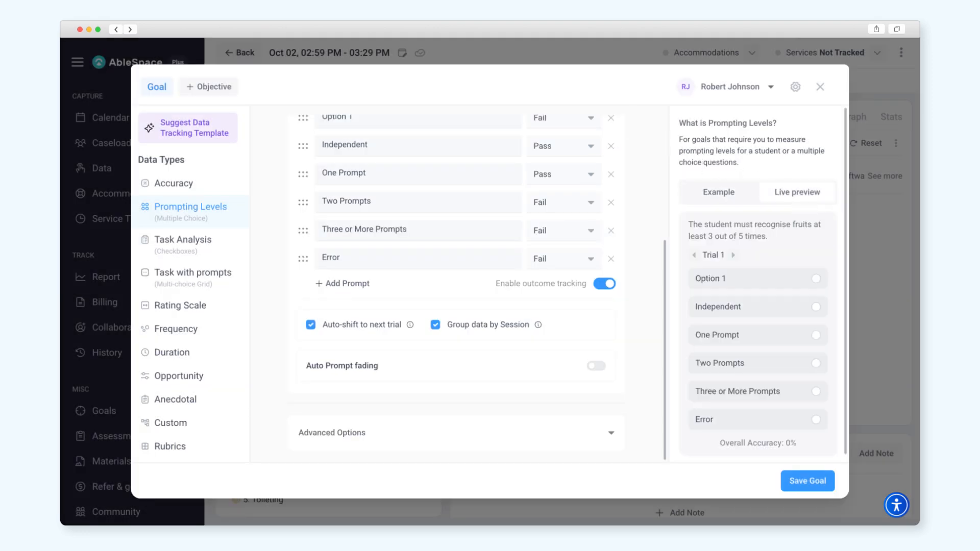
{"action": "left_click", "coordinate": [186, 239]}
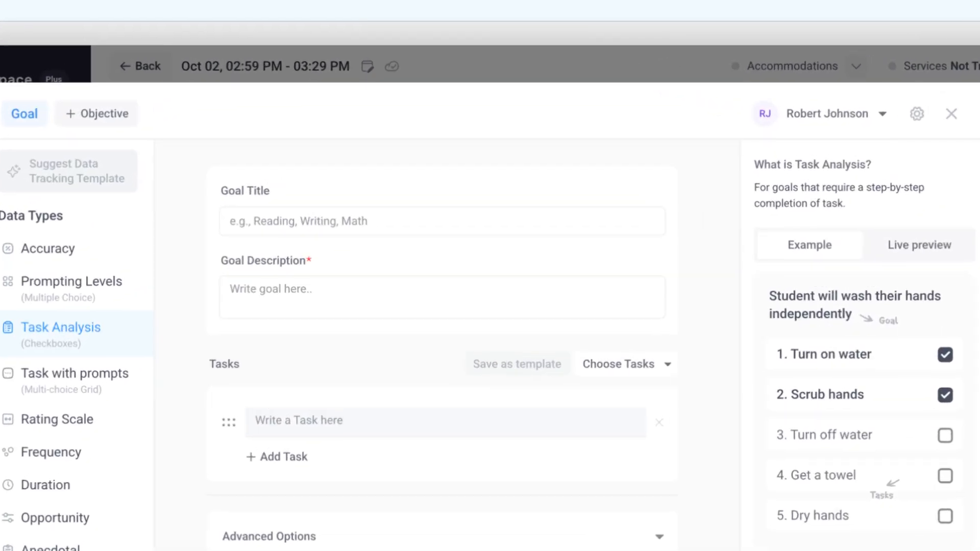
Step: Enter the Wash Hands title and independent hand-washing description, then switch to Task with prompts
{"action": "type", "text": "WTheash Hands student should wash their hands independently."}
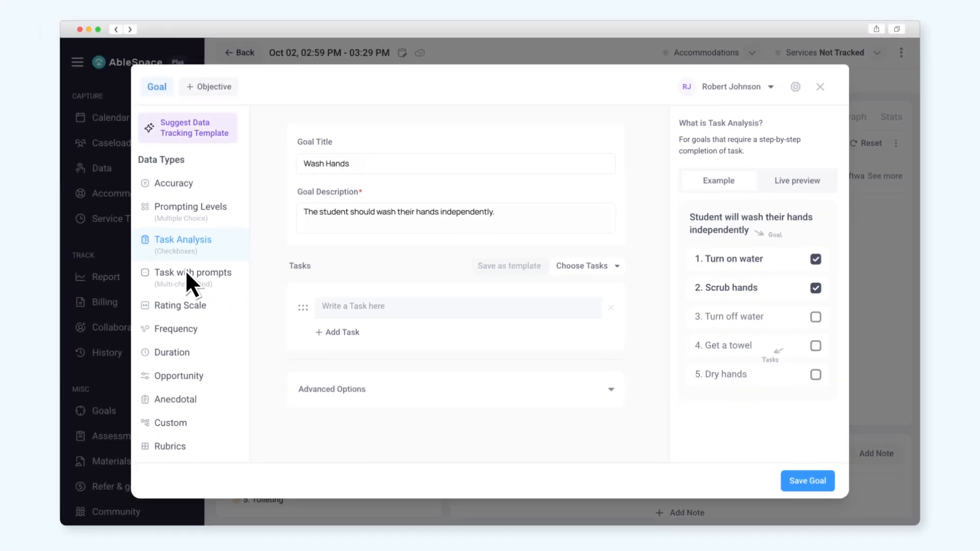
{"action": "left_click", "coordinate": [186, 273]}
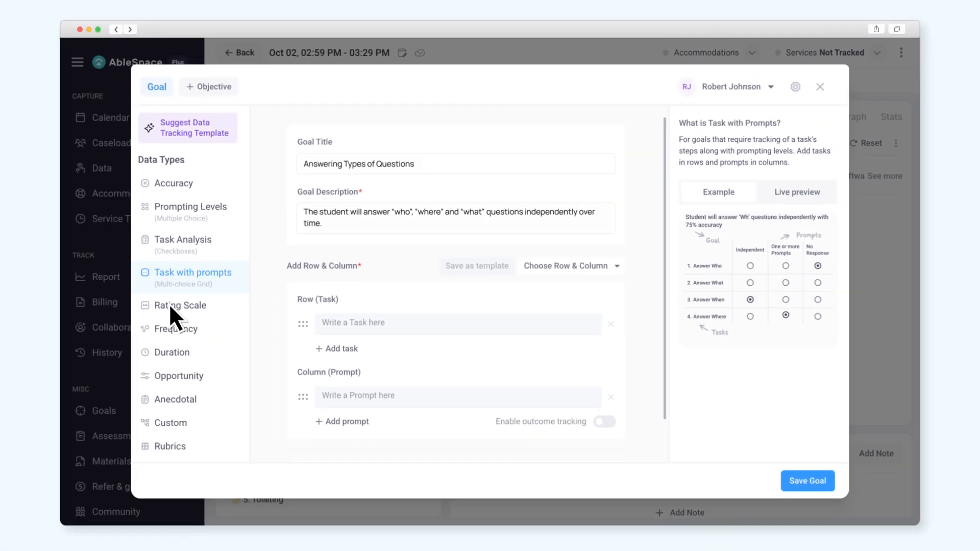
Step: Complete the who/where/what questions description and change the data type to Rating Scale
{"action": "left_click", "coordinate": [170, 305]}
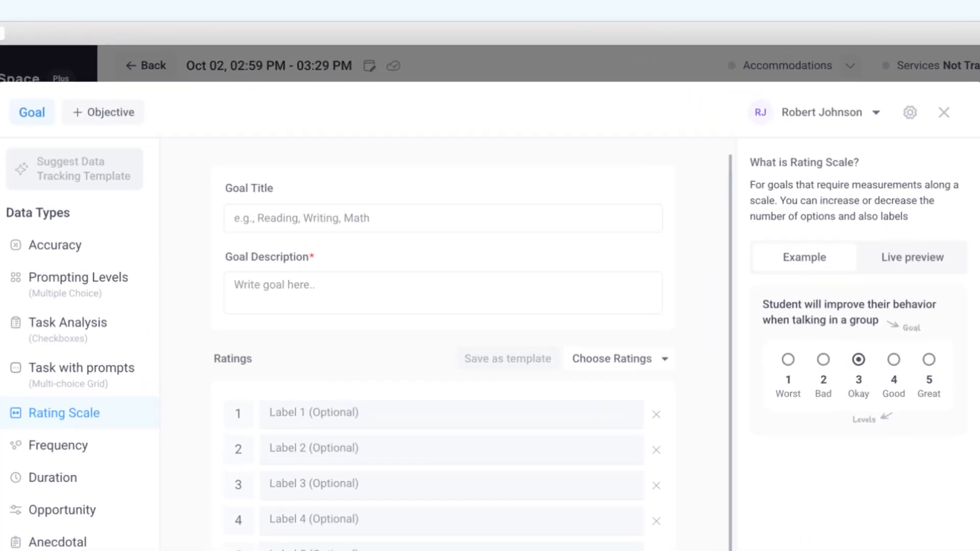
Step: Enter the Grooming title and coat-wearing description, preview its rating levels, then switch to Frequency
{"action": "type", "text": "GroThe studomingent will independently put on their coat"}
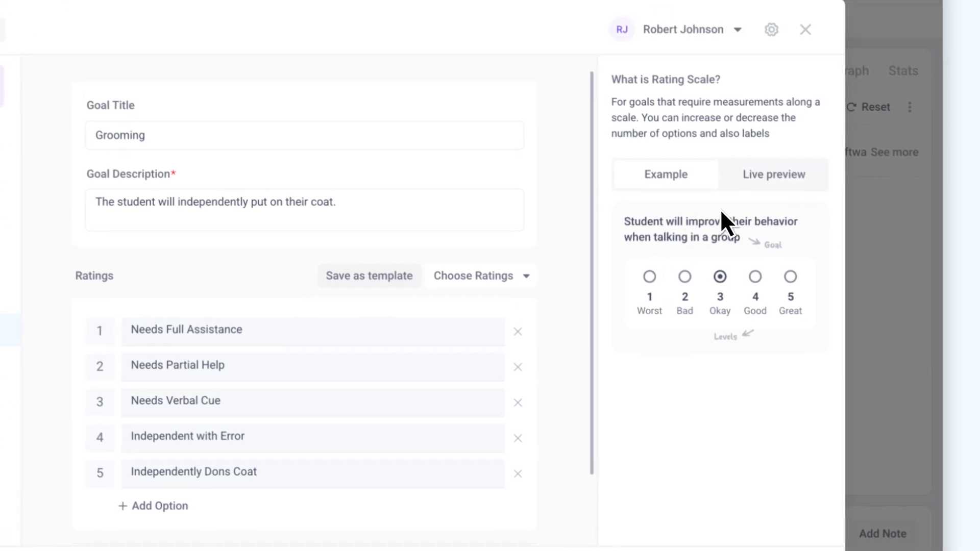
{"action": "left_click", "coordinate": [917, 132]}
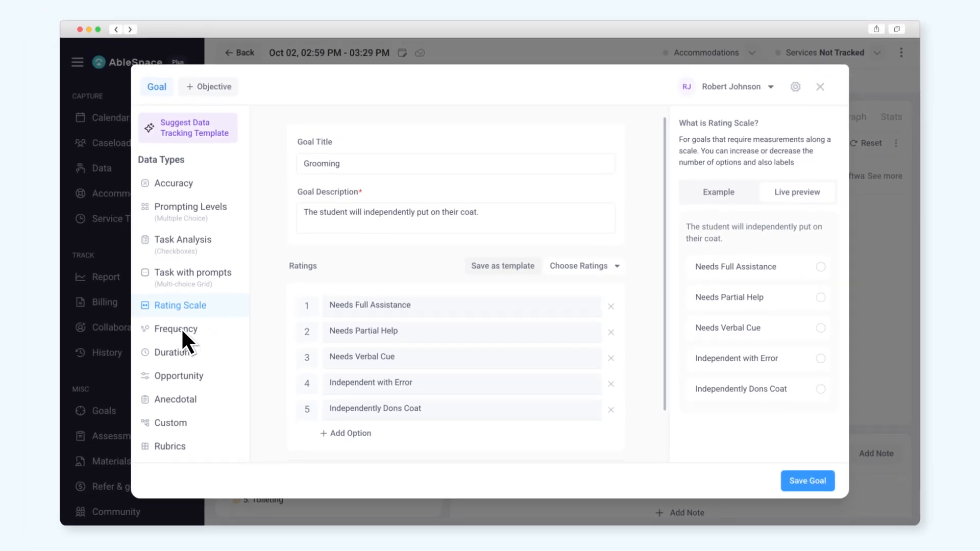
{"action": "left_click", "coordinate": [183, 331]}
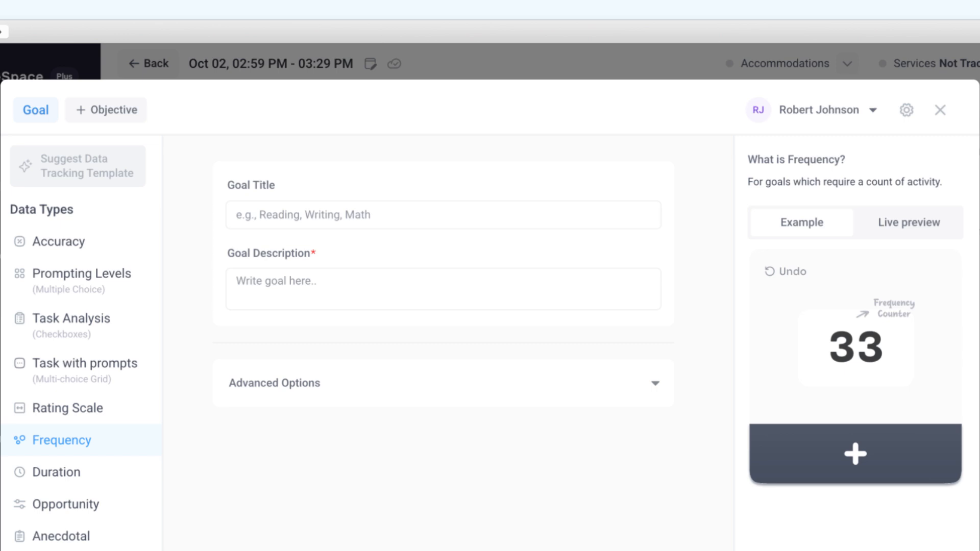
Step: Finish the conversation-initiation description, count the preview counter up to 3, and switch to Duration
{"action": "type", "text": "initiate a conversation."}
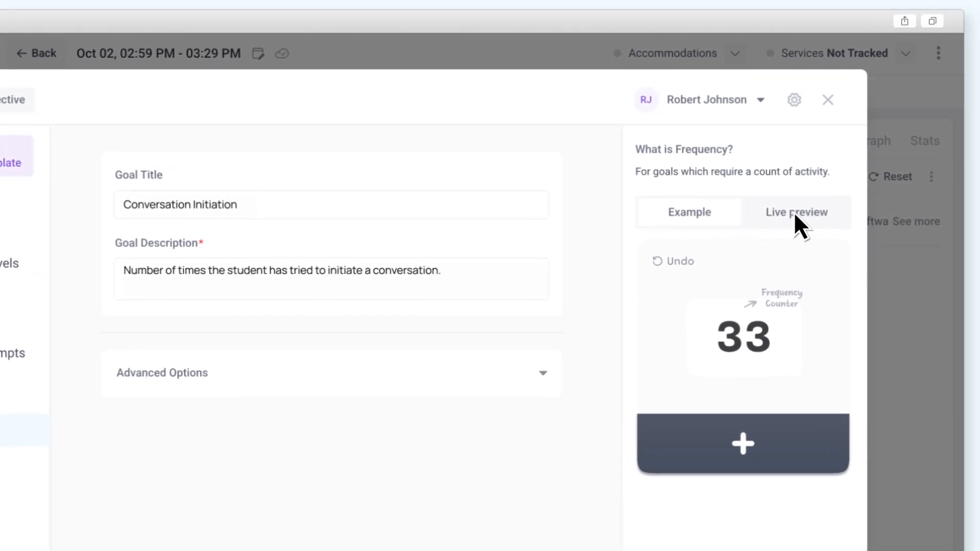
{"action": "left_click", "coordinate": [795, 213]}
{"action": "left_click", "coordinate": [759, 400]}
{"action": "left_click", "coordinate": [759, 400]}
{"action": "left_click", "coordinate": [759, 399]}
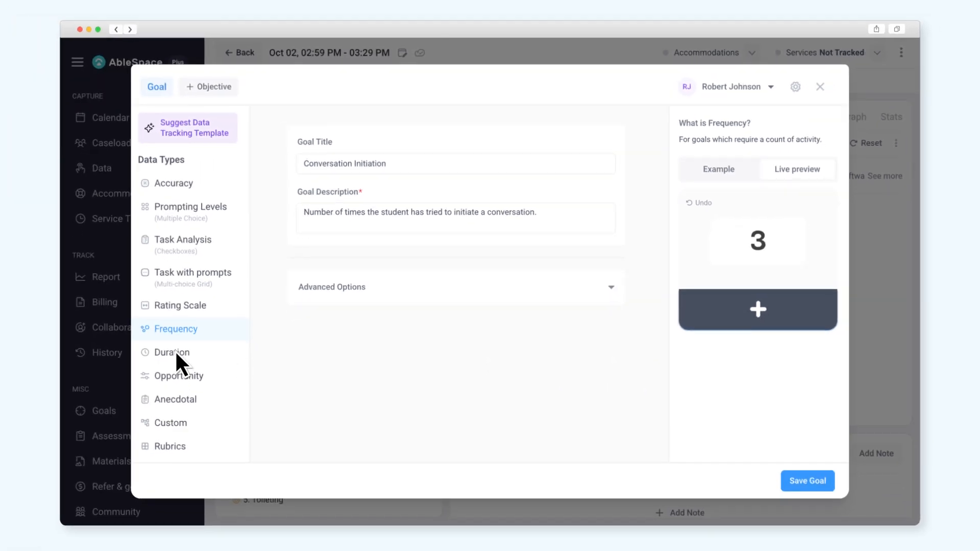
{"action": "left_click", "coordinate": [176, 353]}
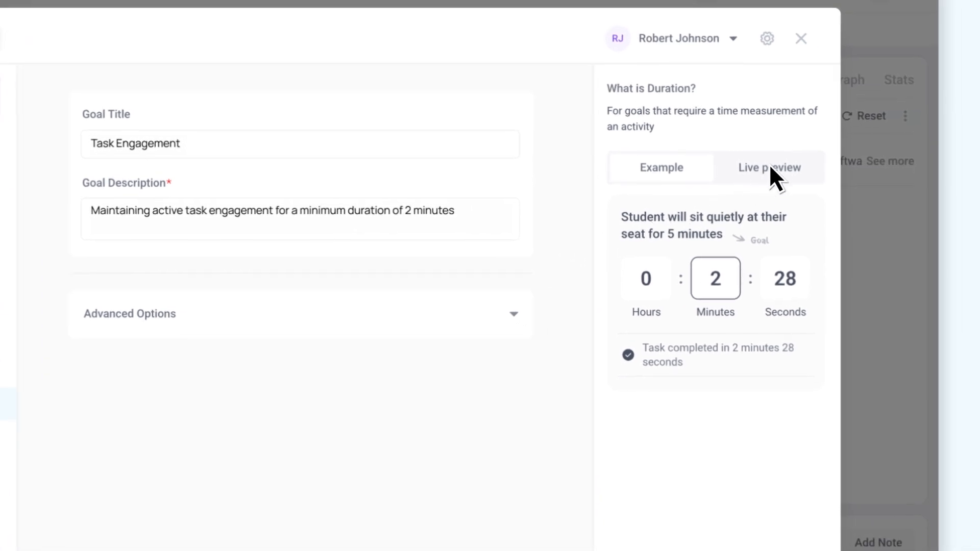
Step: Start the Duration goal's preview timer, then change the data type to Opportunity
{"action": "left_click", "coordinate": [774, 165]}
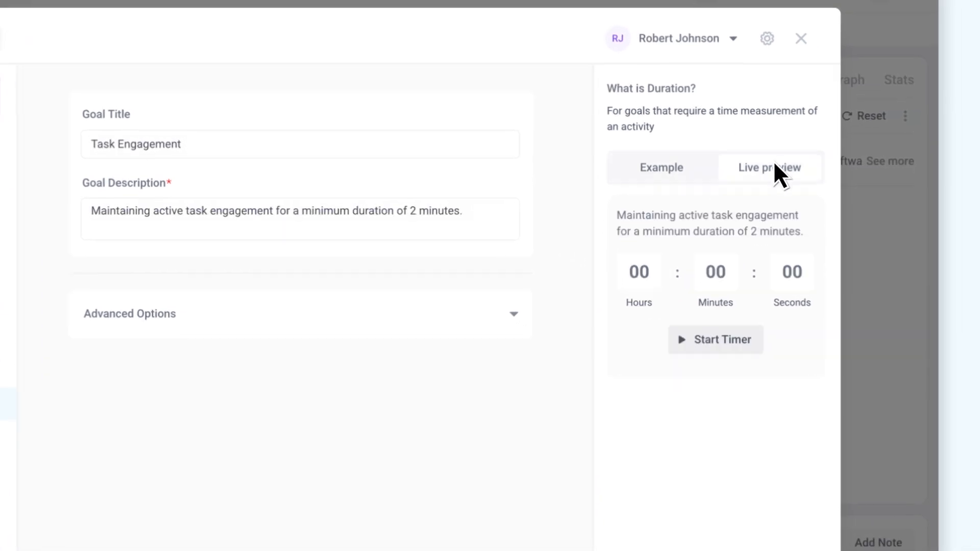
{"action": "left_click", "coordinate": [727, 339]}
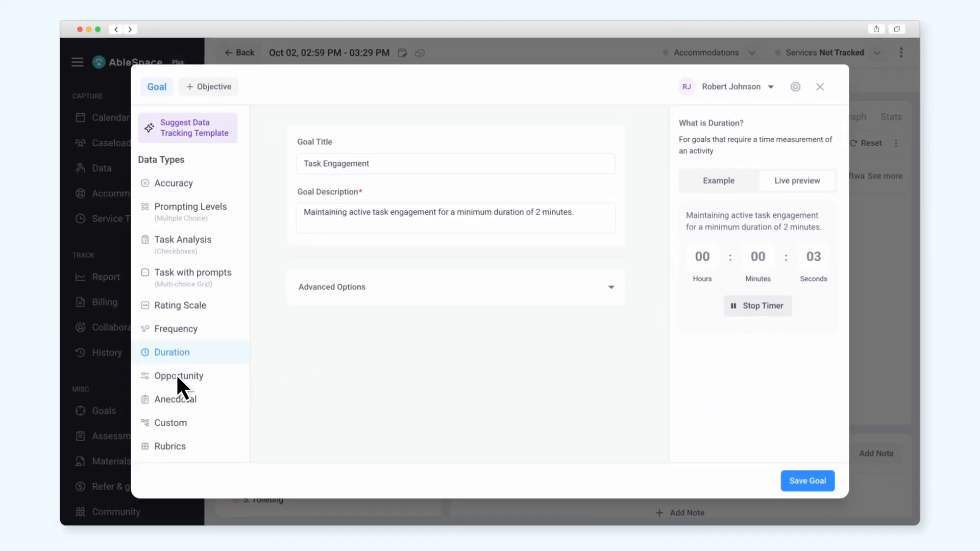
{"action": "left_click", "coordinate": [176, 374]}
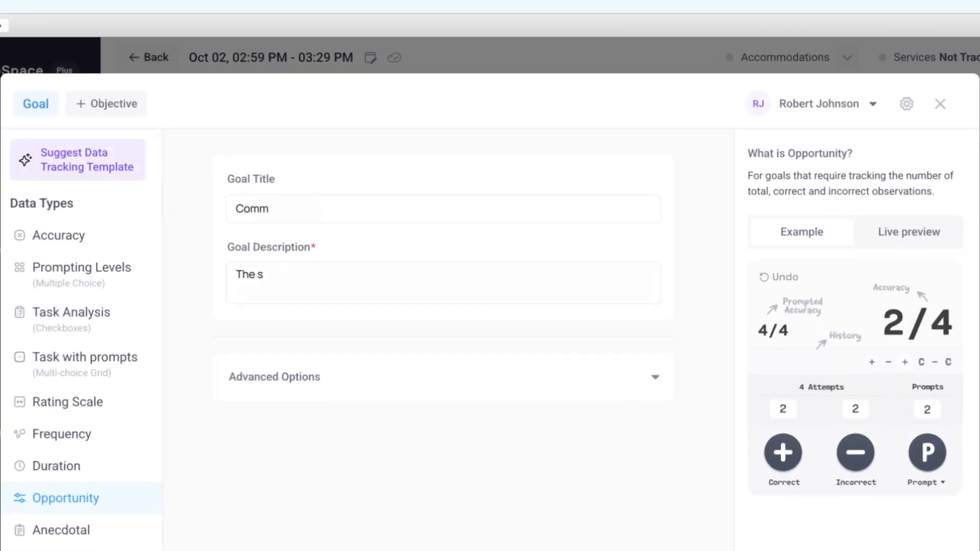
Step: Finish the 4/5-opportunities description, test Incorrect and Correct scoring in live preview, then switch to Anecdotal
{"action": "type", "text": "4/5 opportunities to use the communi"}
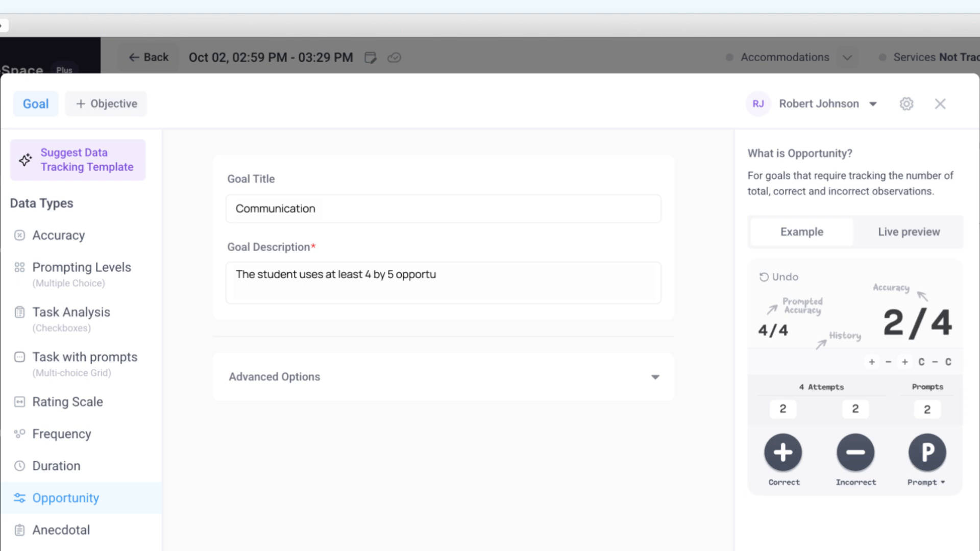
{"action": "type", "text": "cation strategies to express their n"}
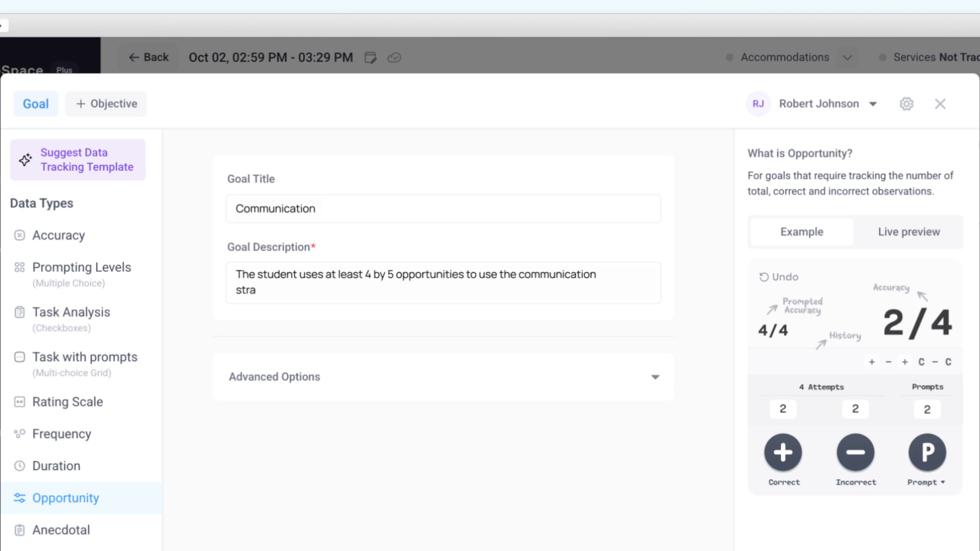
{"action": "type", "text": "eeds."}
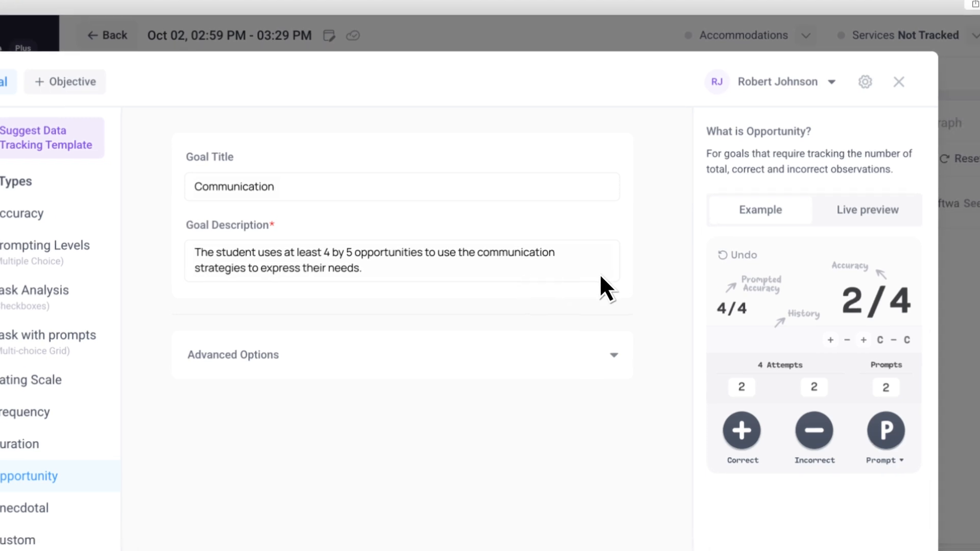
{"action": "left_click", "coordinate": [908, 232]}
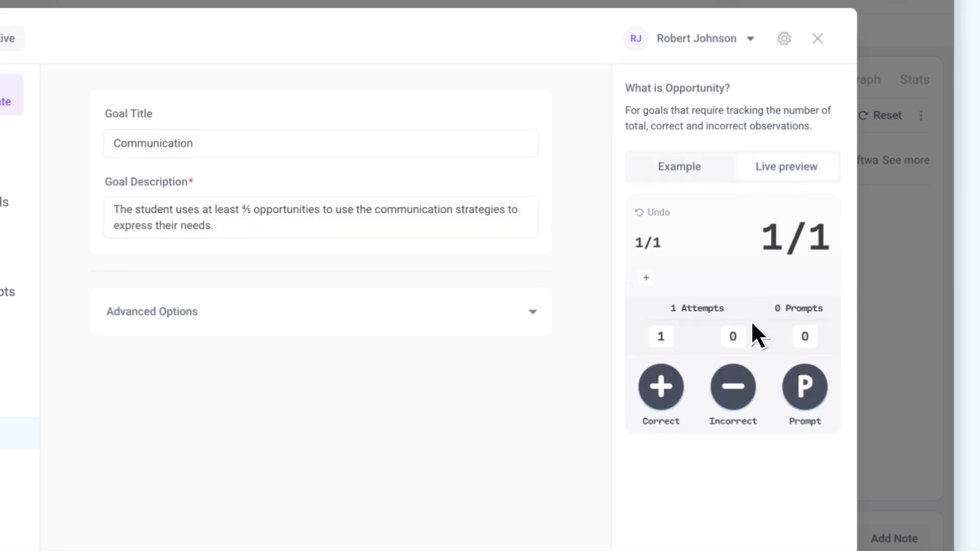
{"action": "left_click", "coordinate": [737, 387]}
{"action": "left_click", "coordinate": [661, 387]}
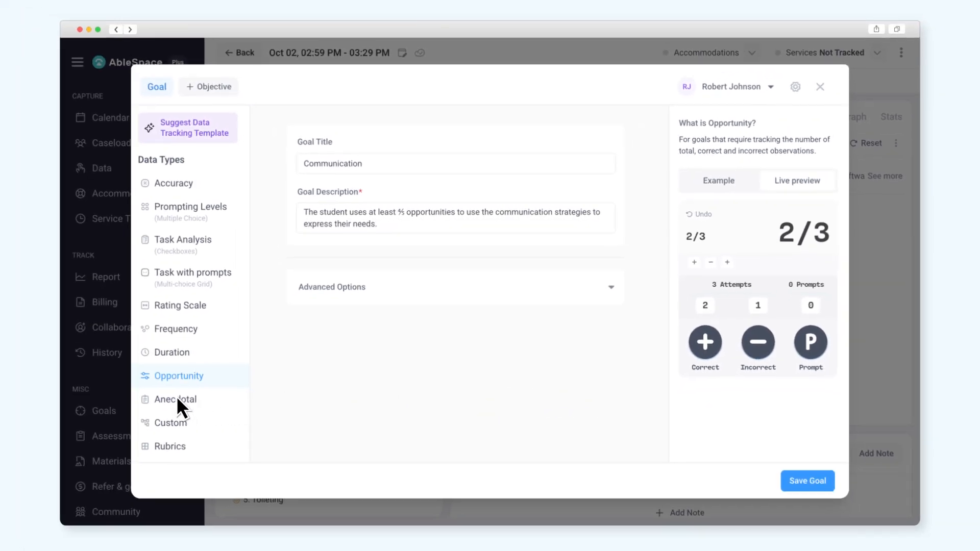
{"action": "left_click", "coordinate": [177, 399]}
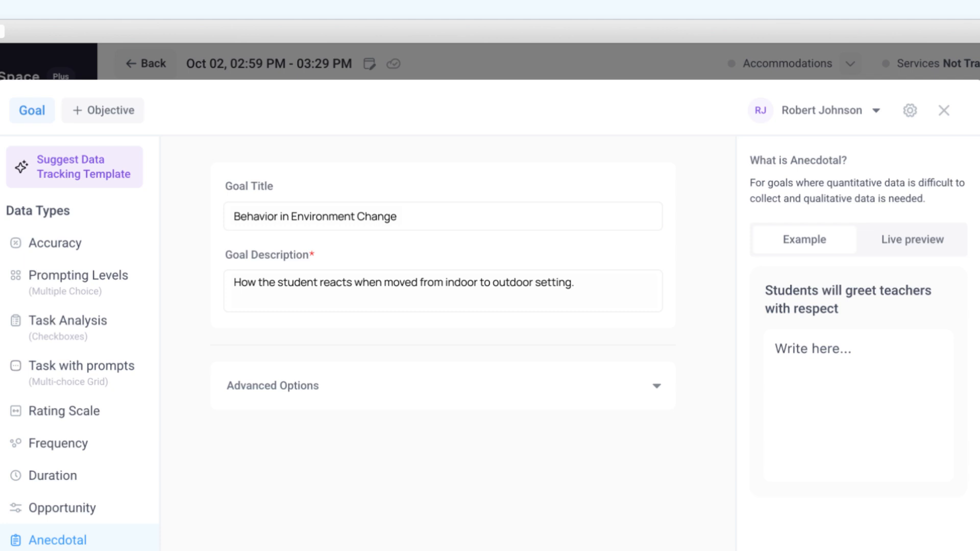
Step: Preview the anecdotal goal with the note 'Appears calm and regulated.', then switch to Custom data
{"action": "left_click", "coordinate": [917, 238]}
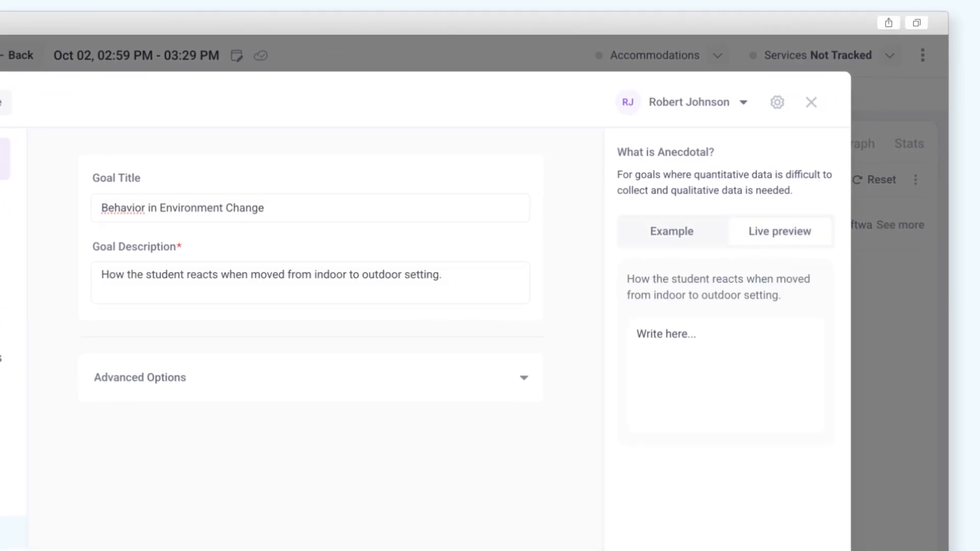
{"action": "left_click", "coordinate": [725, 374]}
{"action": "type", "text": "Appears calm and regulated."}
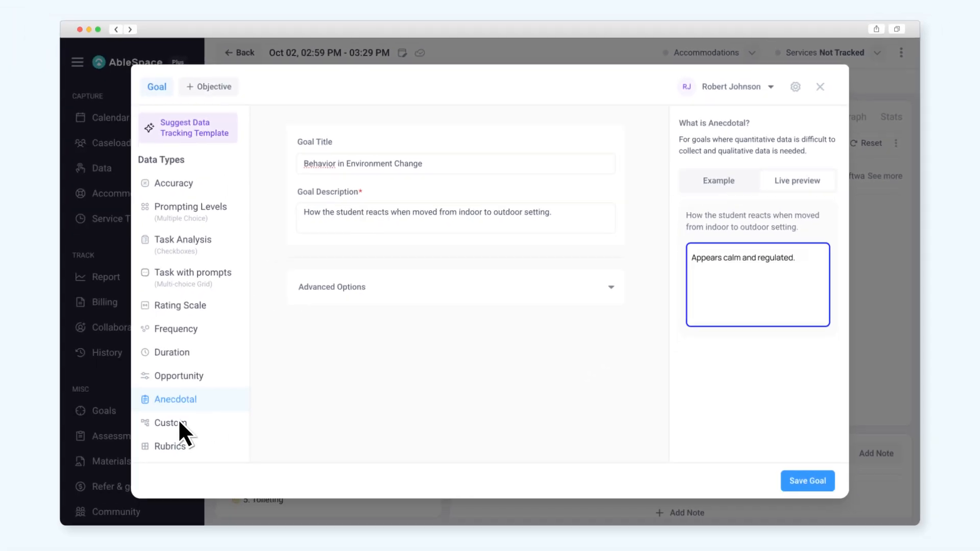
{"action": "left_click", "coordinate": [178, 421]}
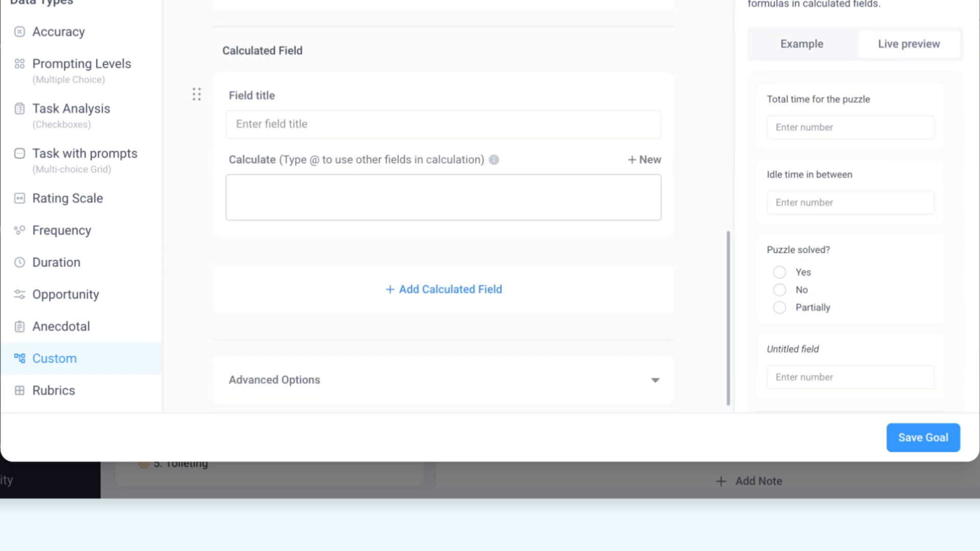
Step: Add a 'Total time' calculated field equal to Total time for the puzzle + Idle time in between
{"action": "type", "text": "Total time"}
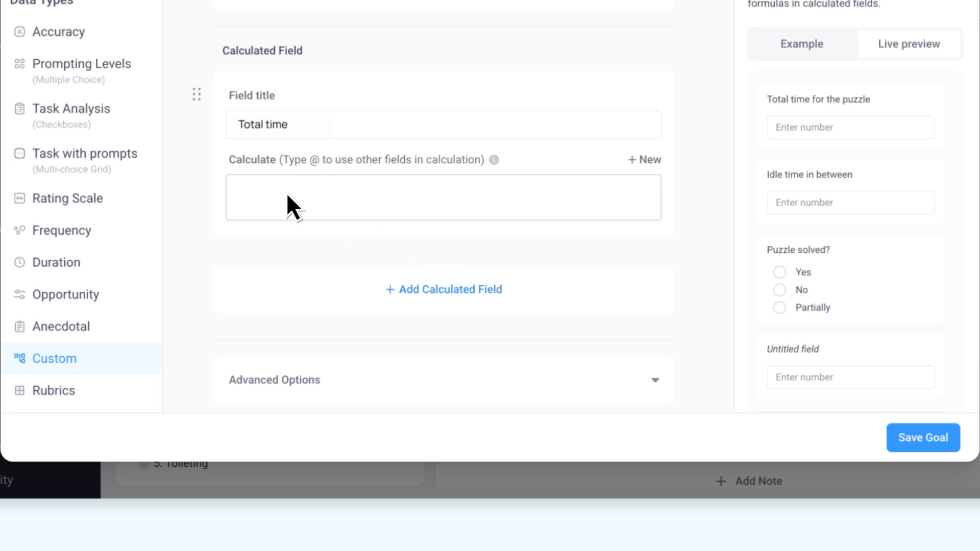
{"action": "left_click", "coordinate": [273, 197]}
{"action": "left_click", "coordinate": [397, 360]}
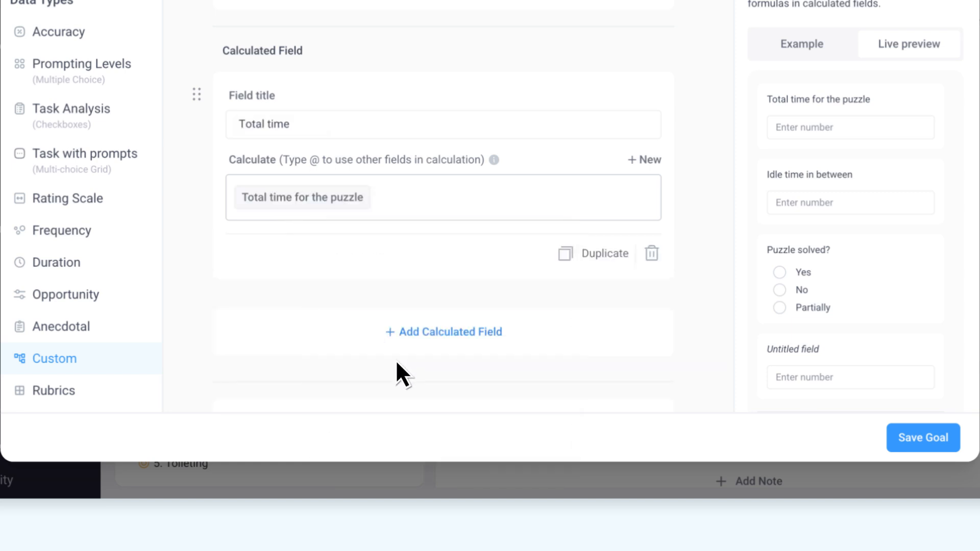
{"action": "type", "text": "+"}
{"action": "left_click", "coordinate": [415, 196]}
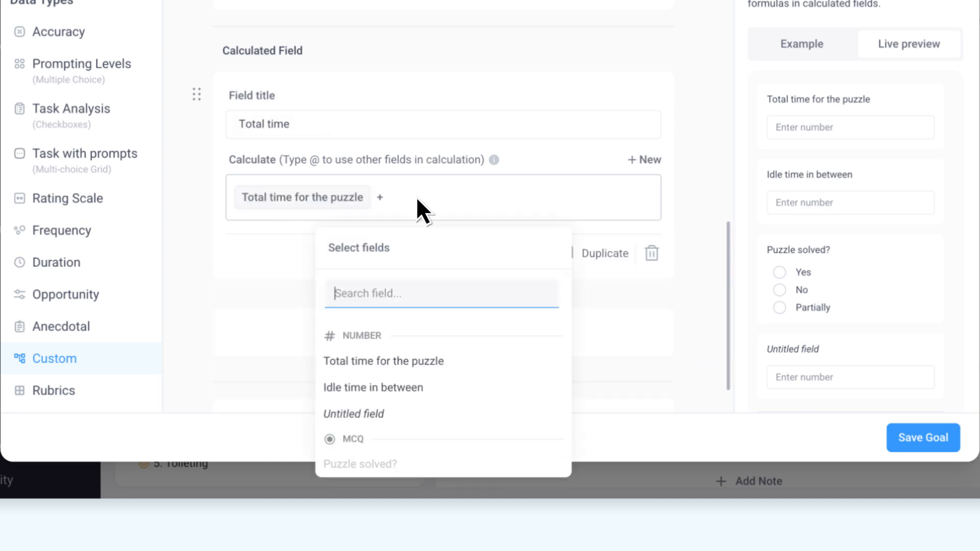
{"action": "left_click", "coordinate": [406, 382]}
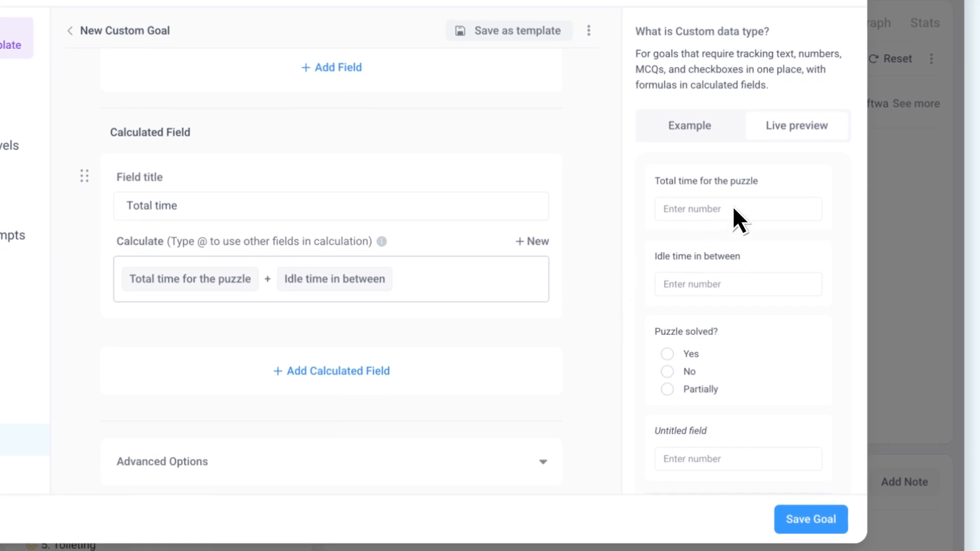
Step: Test the preview with puzzle time 2, idle time 1 and puzzle solved, then switch to Rubrics
{"action": "left_click", "coordinate": [733, 209]}
{"action": "type", "text": "2"}
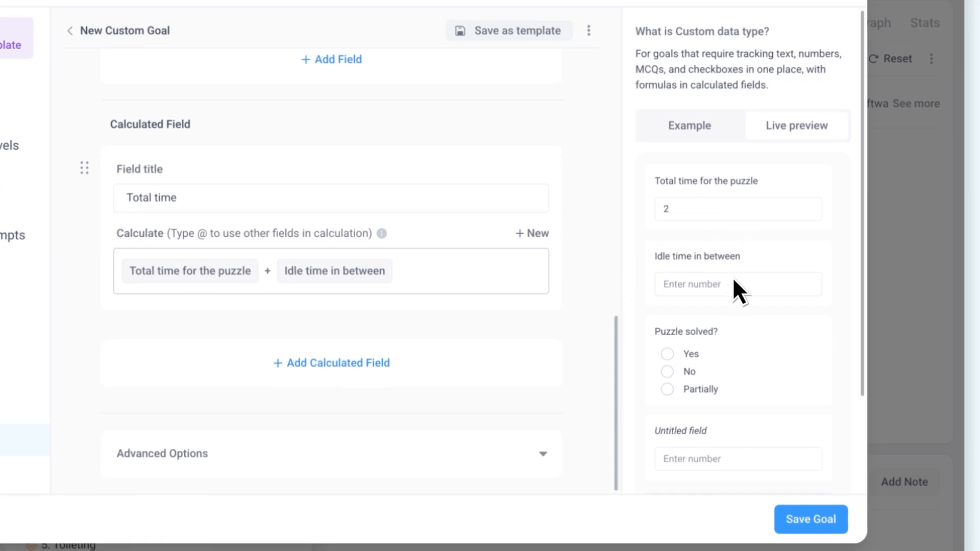
{"action": "left_click", "coordinate": [737, 284]}
{"action": "type", "text": "1"}
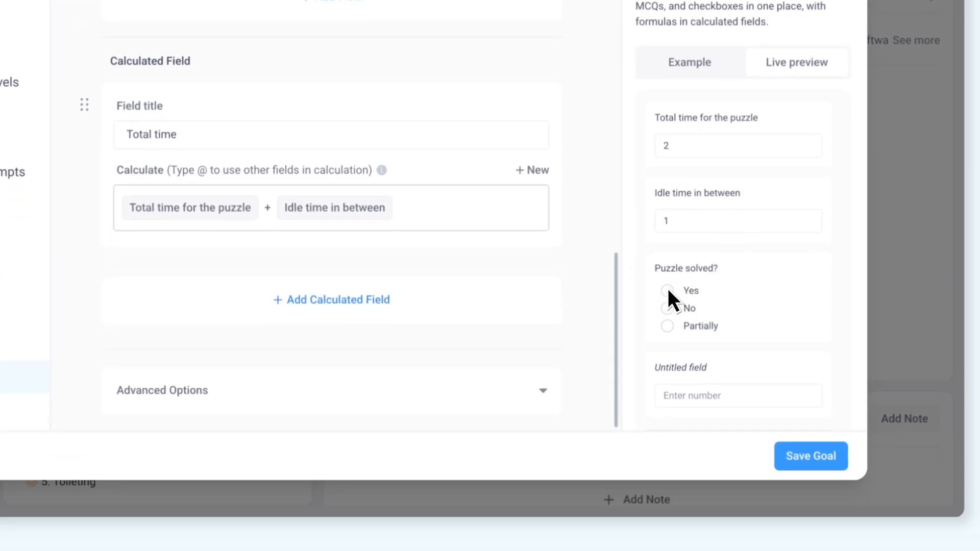
{"action": "left_click", "coordinate": [666, 290]}
{"action": "scroll", "coordinate": [672, 306], "scroll_direction": "down", "scroll_amount": 3}
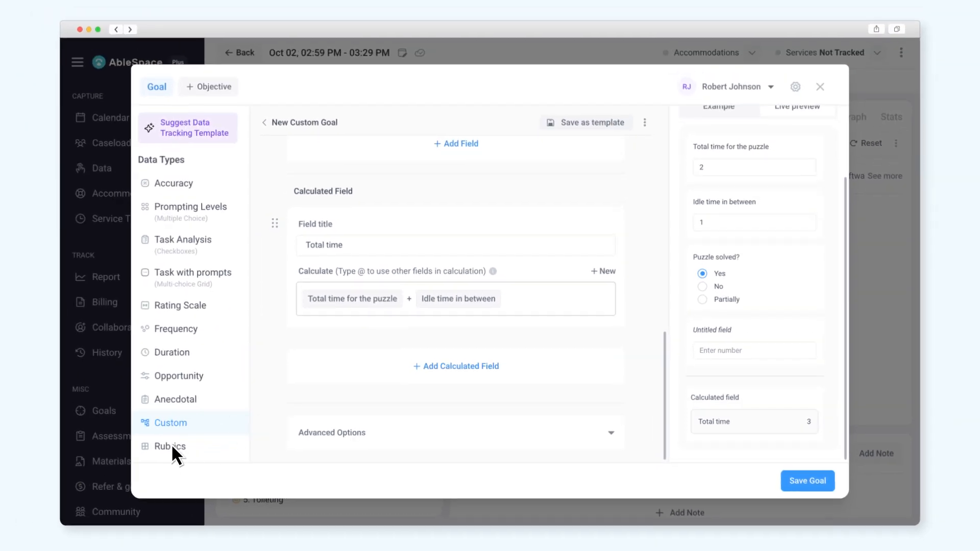
{"action": "left_click", "coordinate": [170, 444]}
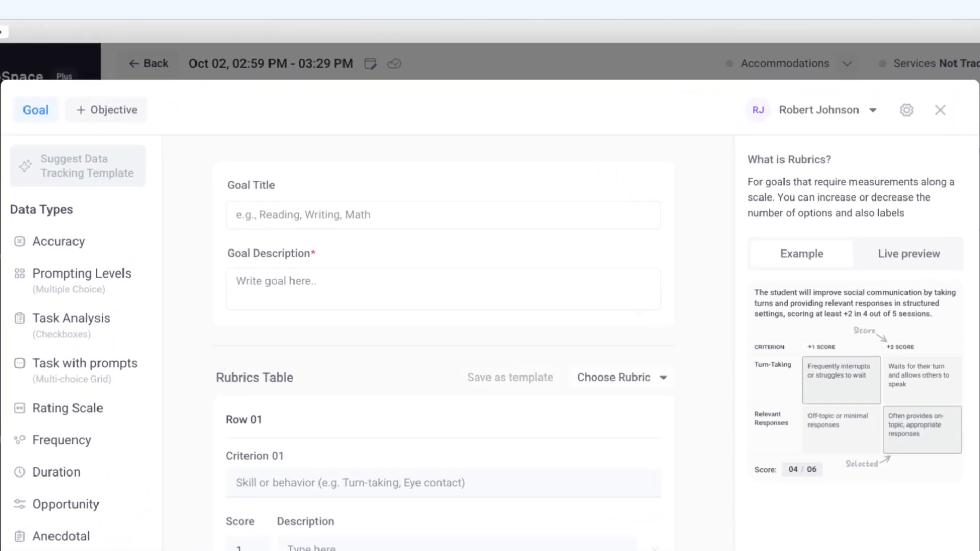
Step: Enter the title 'Drawing and colouring' and description 'How well a student draws and colours.'
{"action": "type", "text": "DraHowing and colouringw well a student draws and c"}
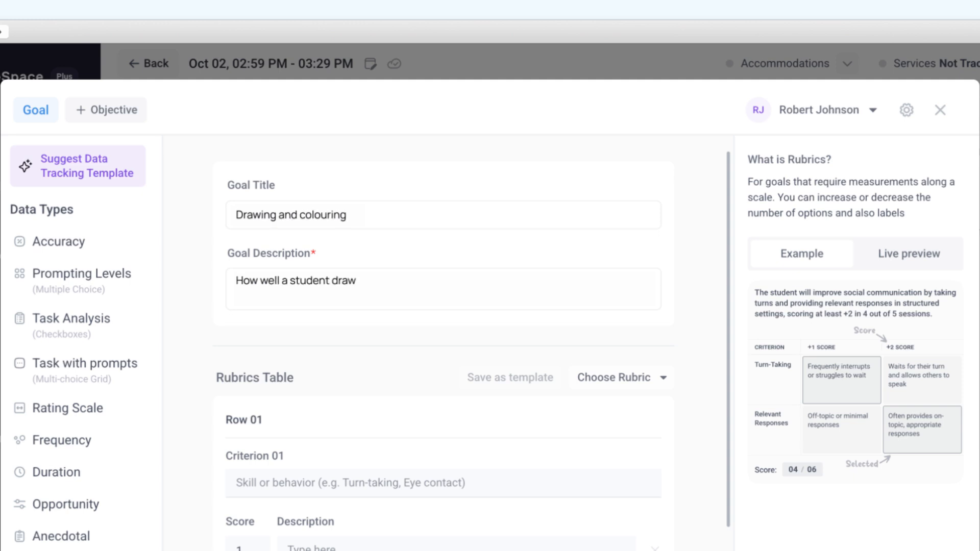
{"action": "type", "text": "olours."}
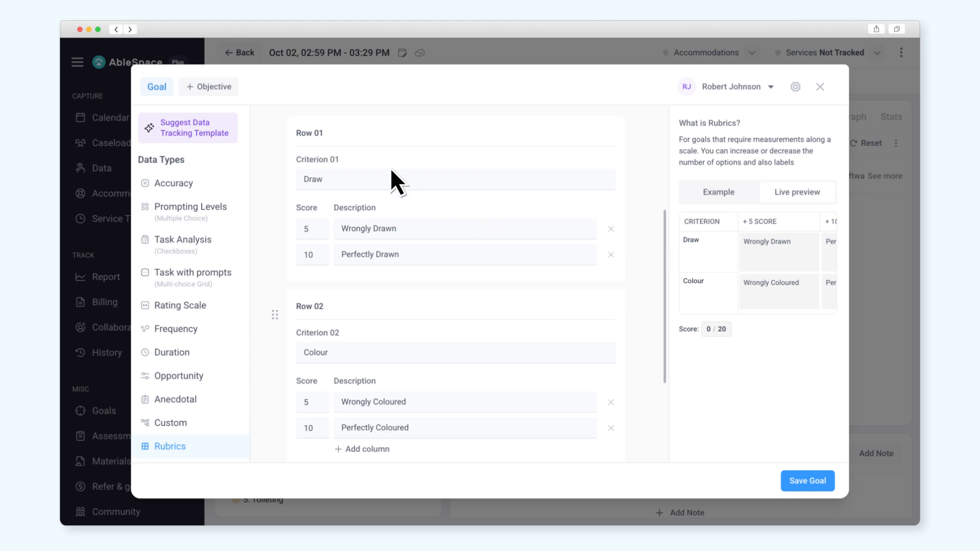
Step: Add an objective requiring at least 80% accuracy on drawing and colouring tasks, then save the goal
{"action": "left_click", "coordinate": [212, 85]}
{"action": "type", "text": "The"}
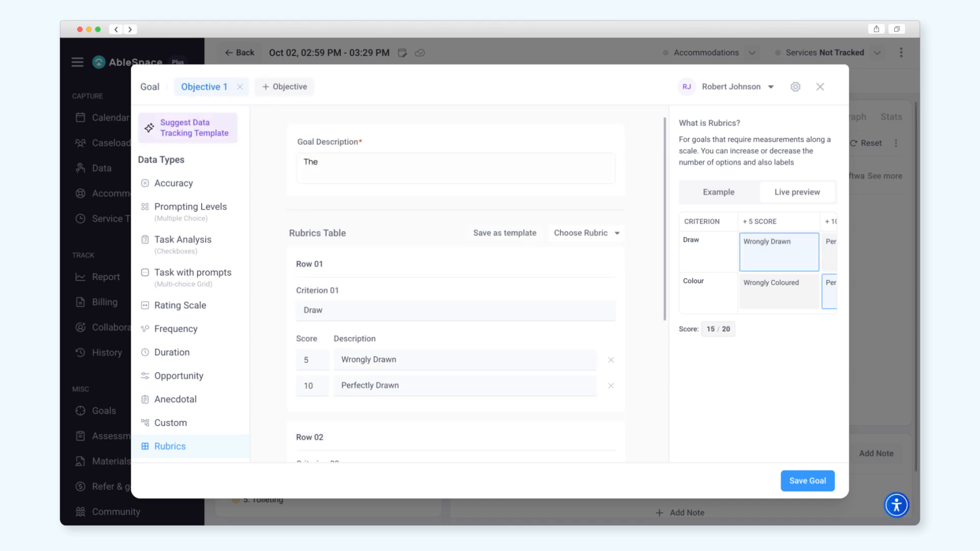
{"action": "type", "text": " student will complete drawing and colouring tasks with at least 80% accuracy, demonstrating improv"}
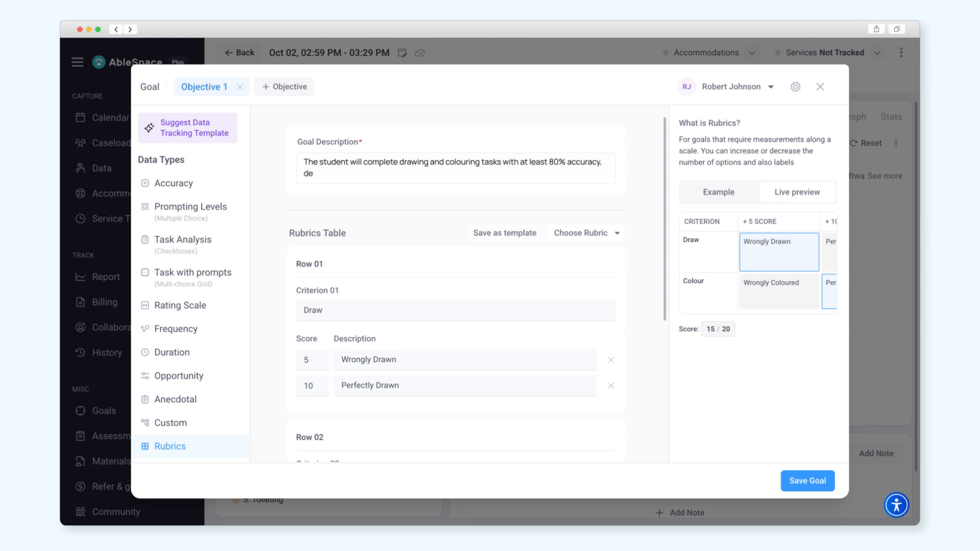
{"action": "type", "text": "ed precision and neatness over time."}
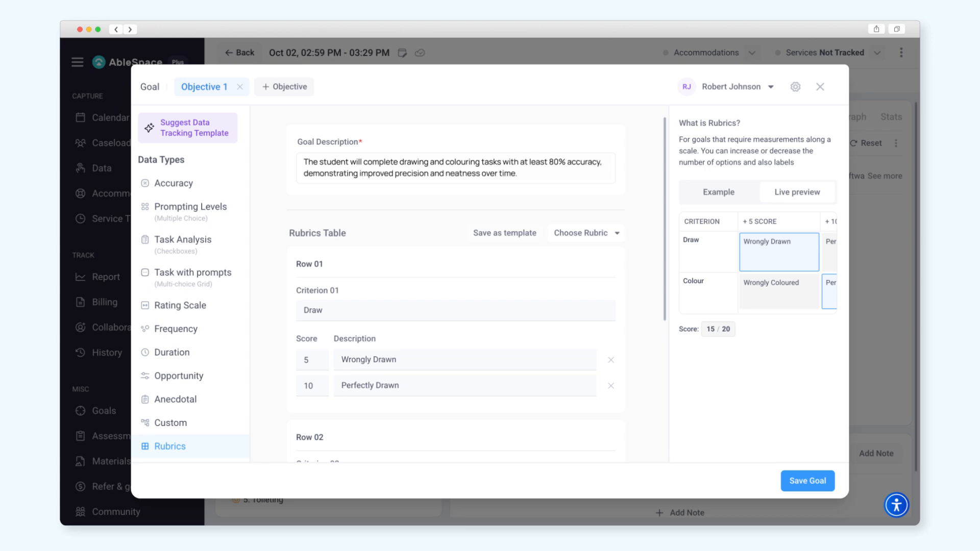
{"action": "left_click", "coordinate": [810, 482]}
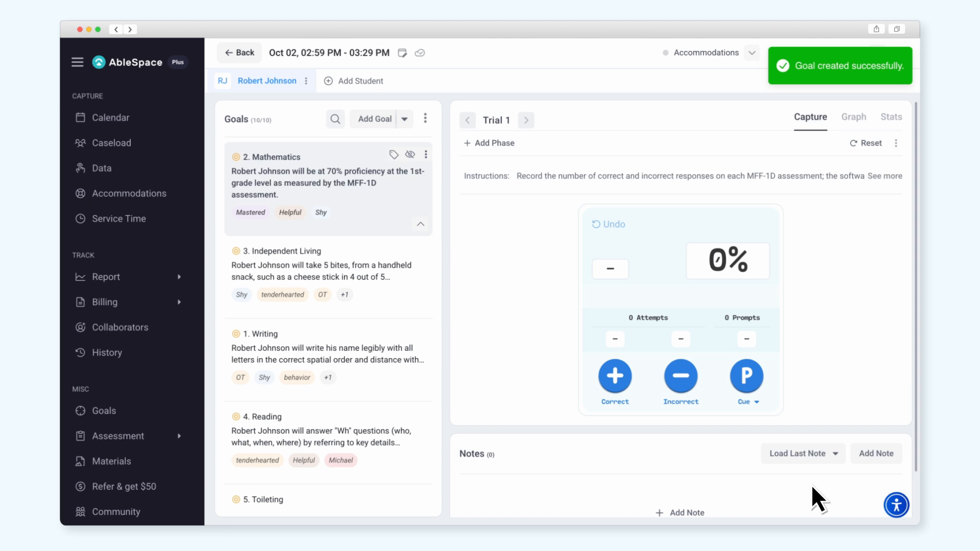